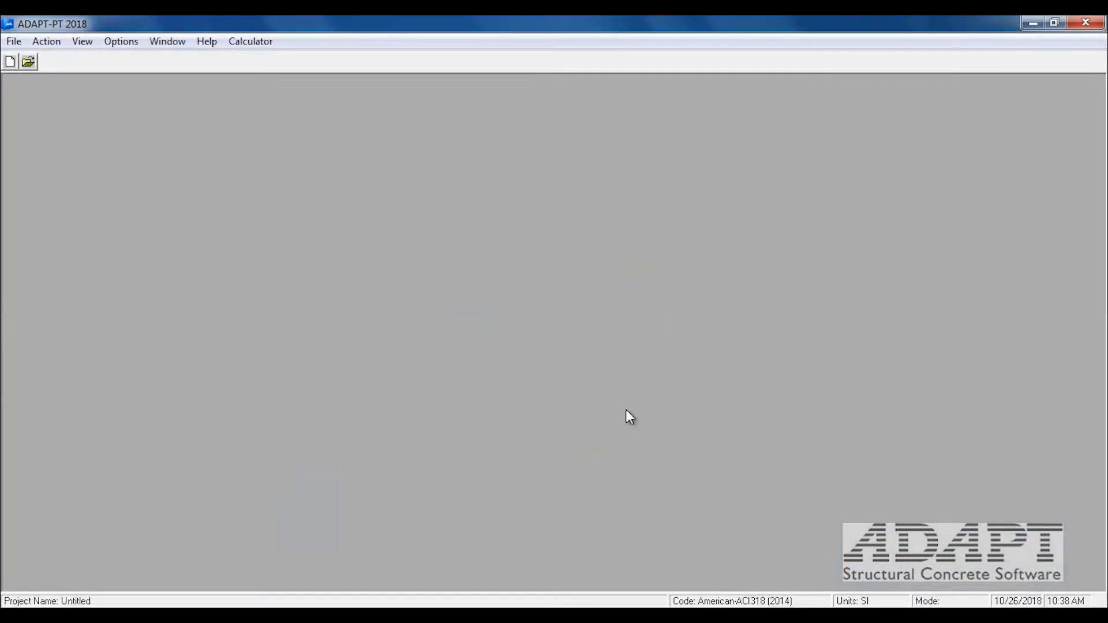
- Start a new two-way slab model with conventional geometry input and use the European-EC2 (2004) design code with no annex
left_click(14, 41)
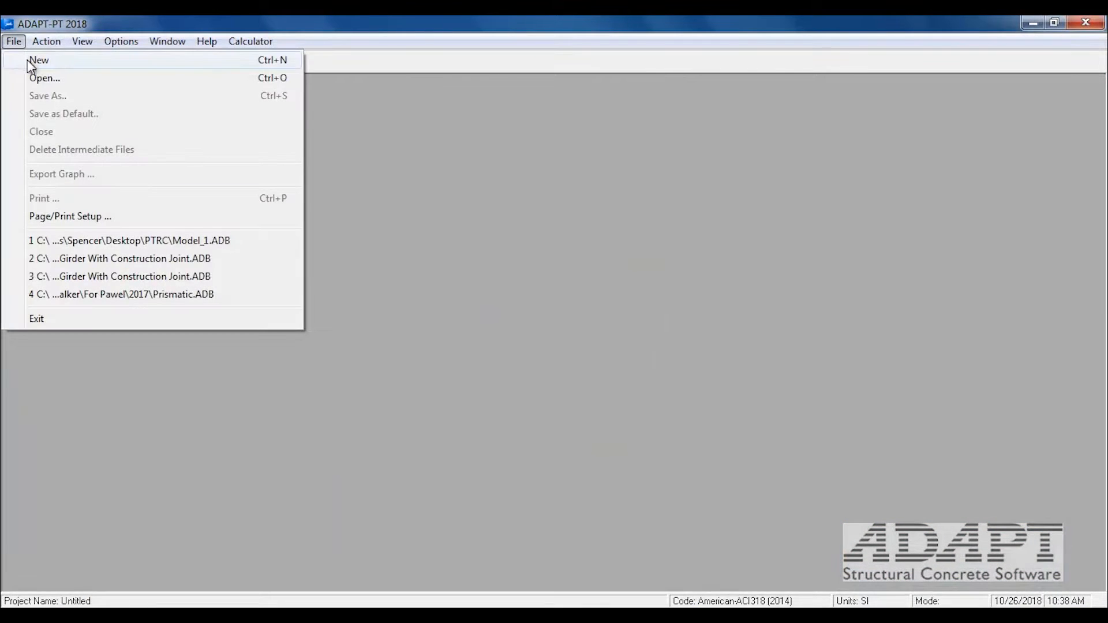
left_click(29, 60)
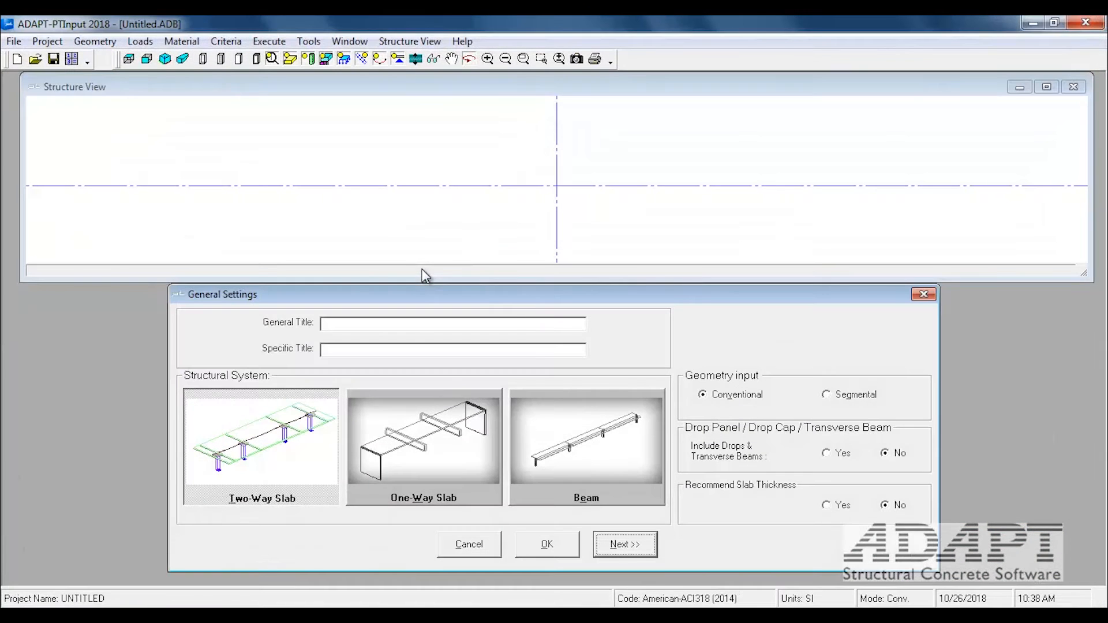
left_click(625, 546)
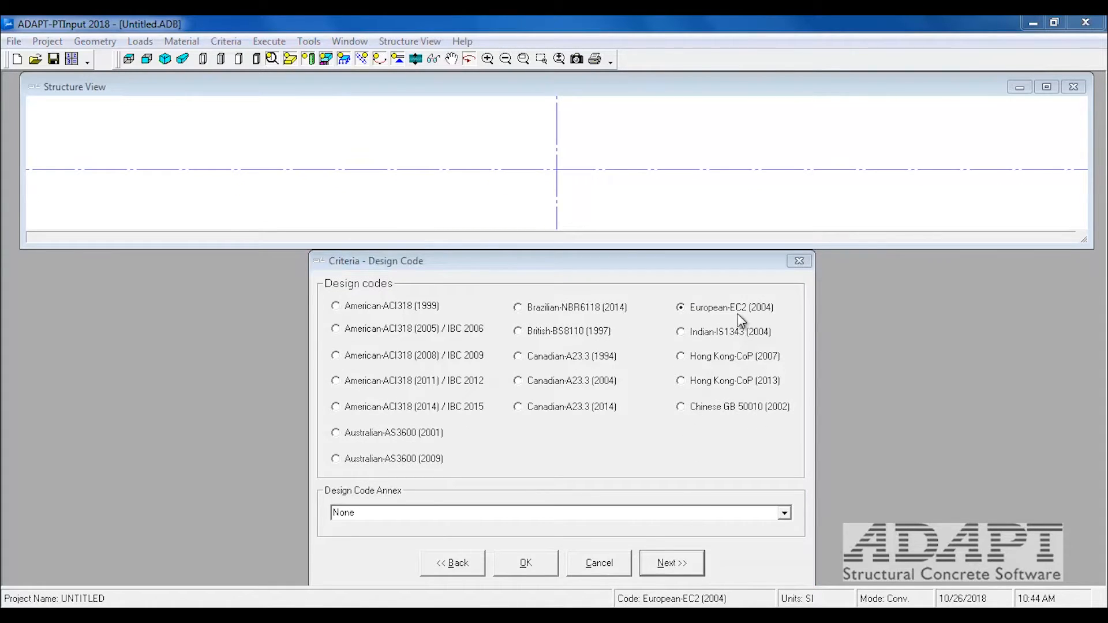
left_click(669, 456)
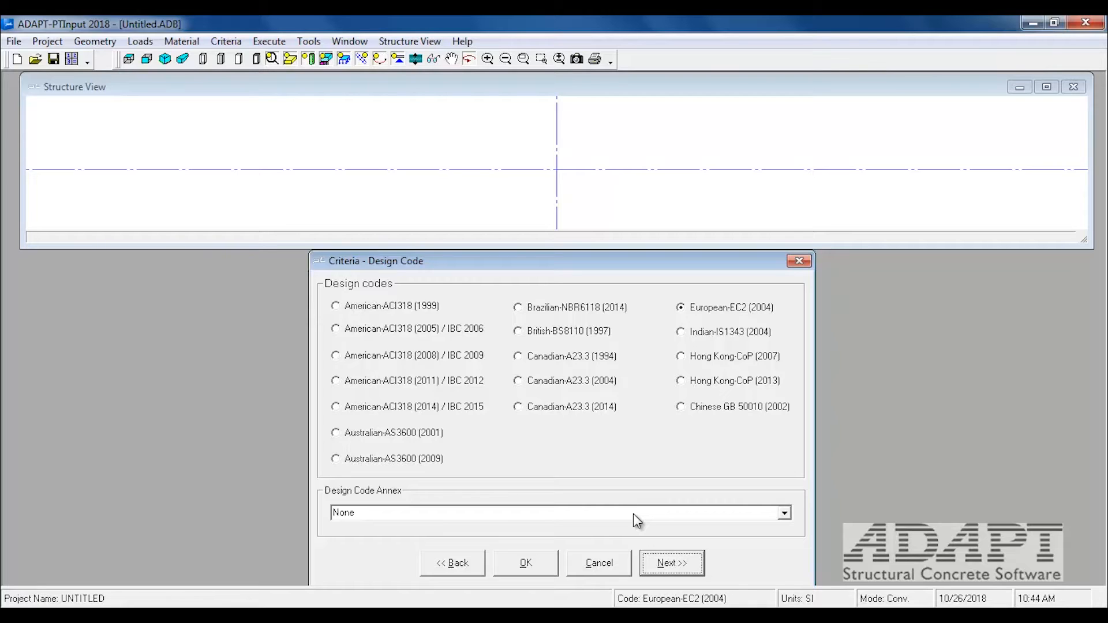
- Examine the angle of shear reinforcement and the angle of the concrete compression strut in the reinforcement material settings
left_click(183, 42)
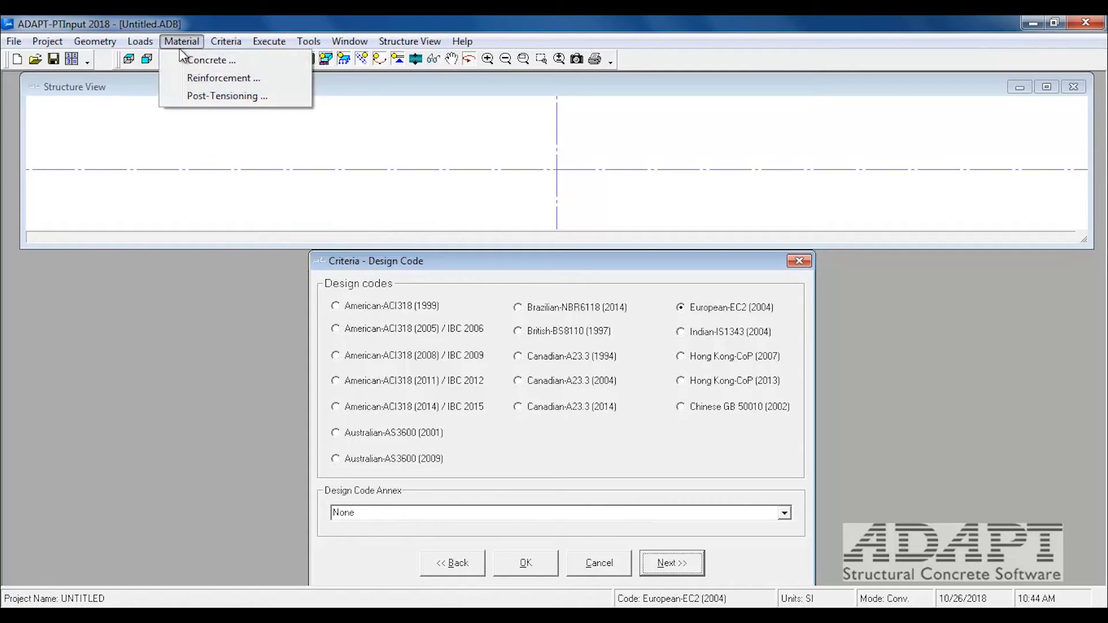
left_click(191, 79)
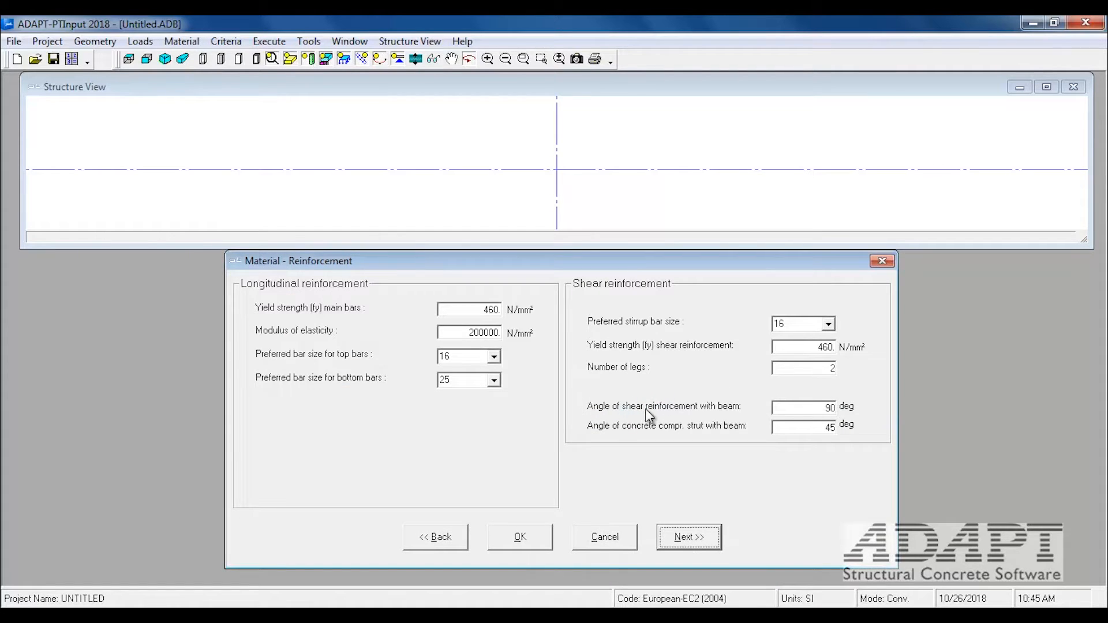
left_click_drag(800, 409, 841, 410)
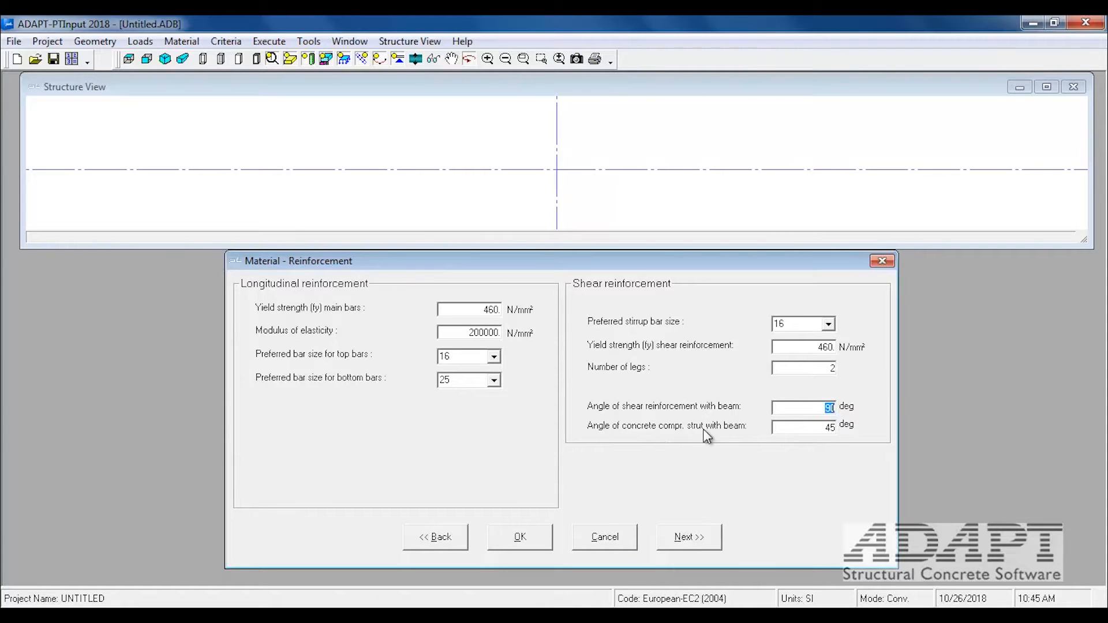
left_click_drag(793, 429, 834, 429)
- Set the design options to disregard the code provision for design capacity exceeding cracking moment
left_click(47, 41)
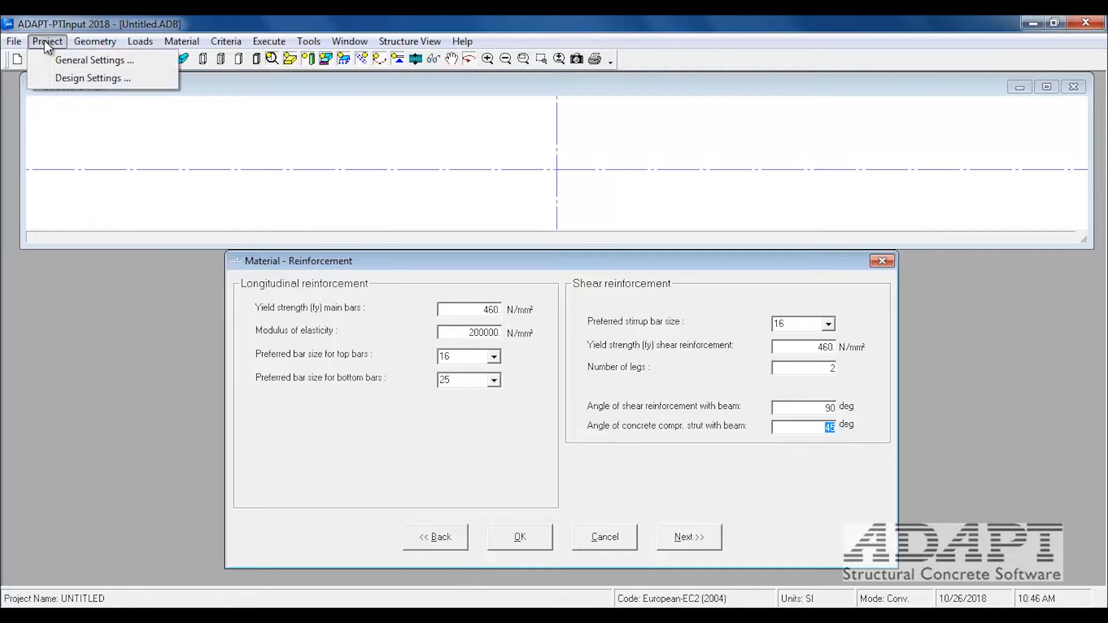
left_click(66, 79)
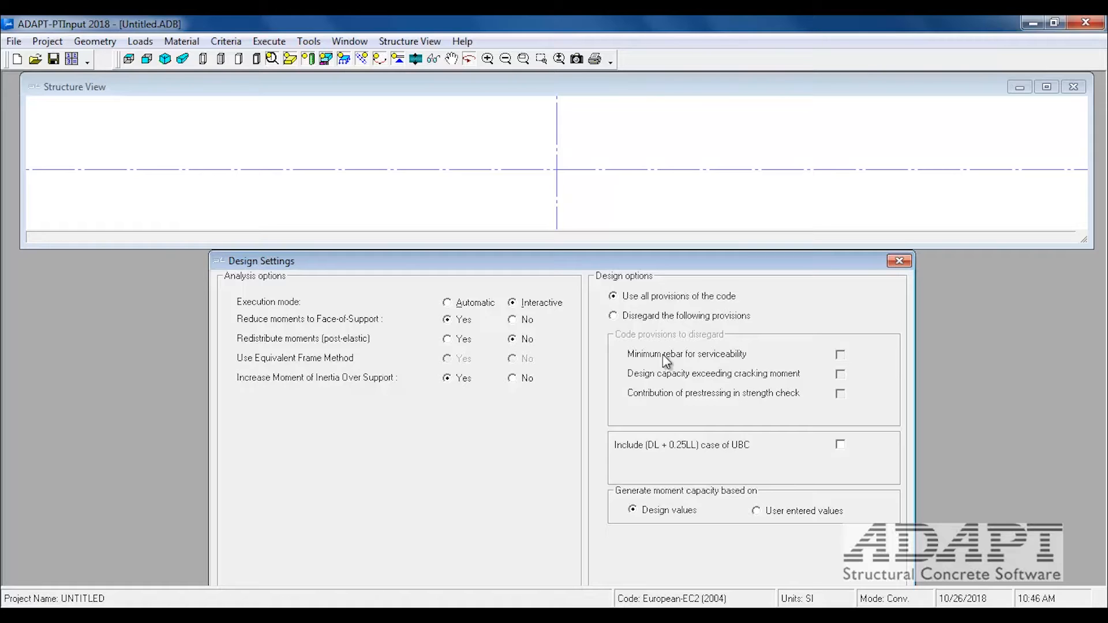
left_click(612, 315)
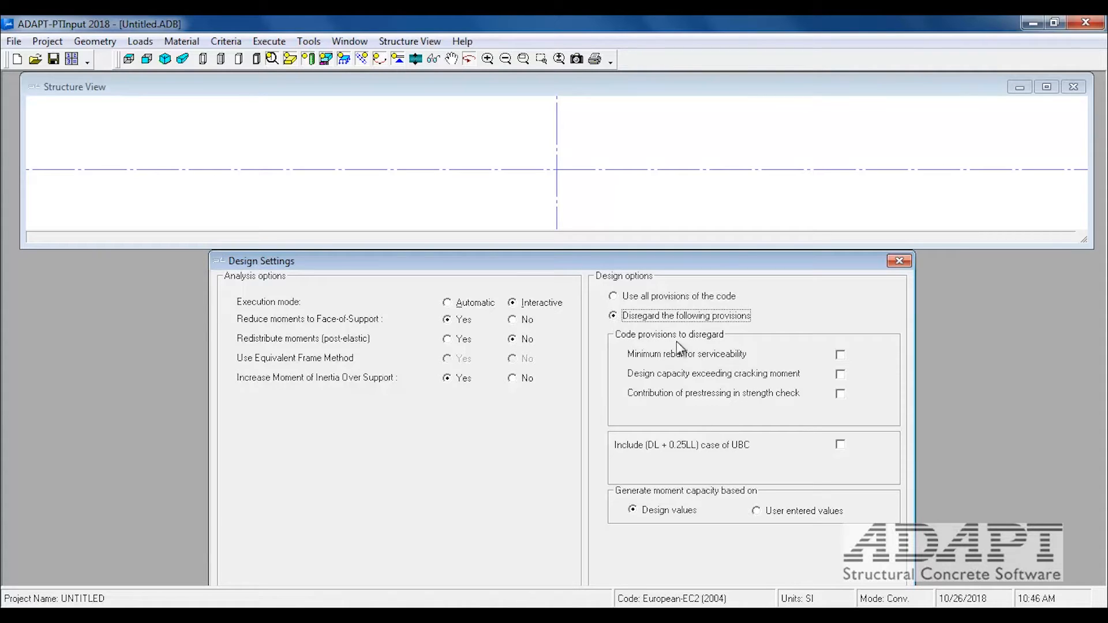
left_click(840, 375)
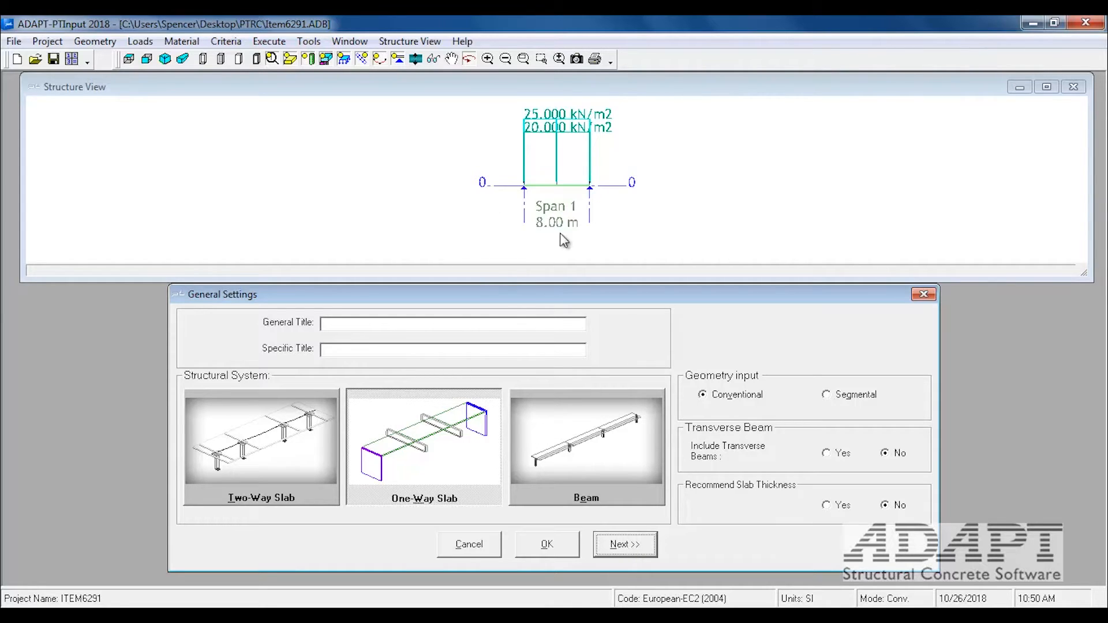
- Review the design code of the single-span one-way slab model Item6291 and open its geometry input
left_click(614, 542)
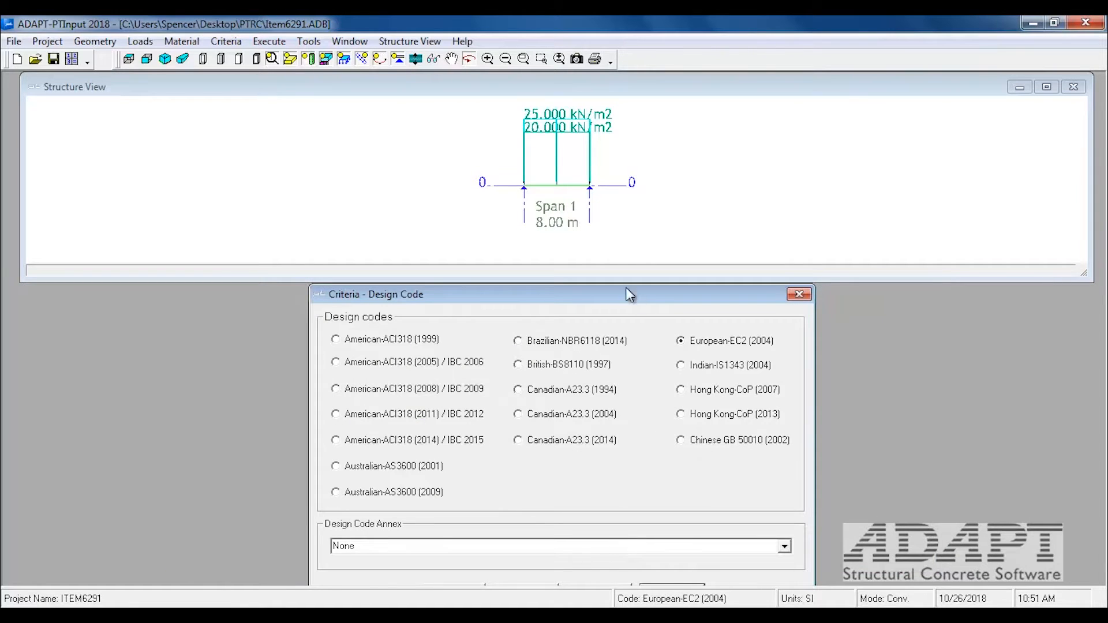
left_click(95, 41)
left_click(101, 57)
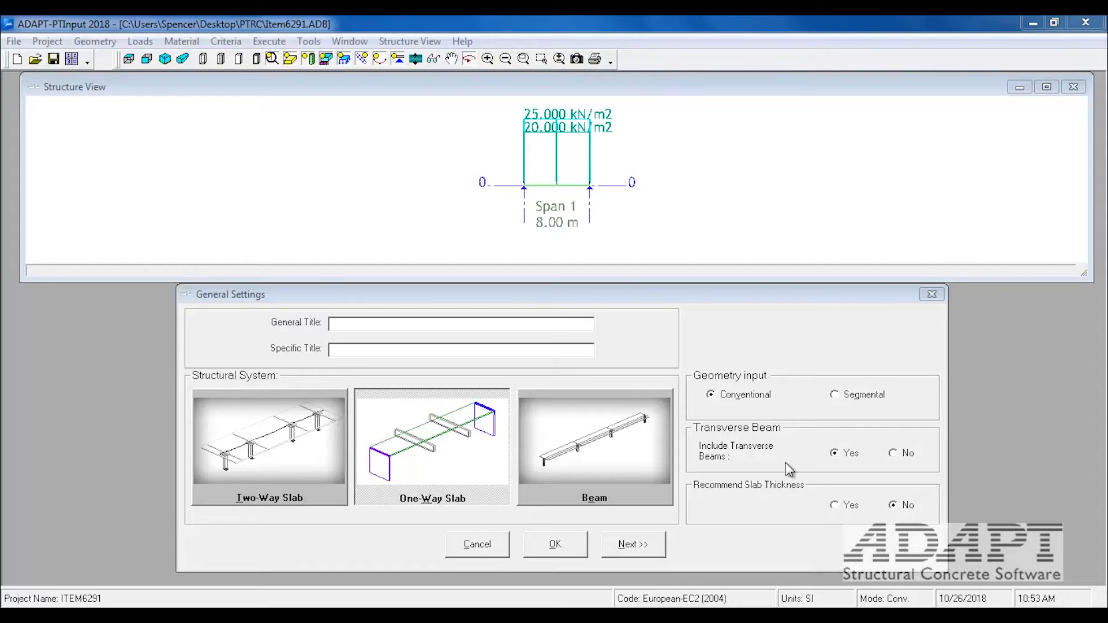
- Change the one-way slab model's design code to American-ACI318 (2014) / IBC 2015
left_click(633, 543)
left_click_drag(507, 295, 514, 193)
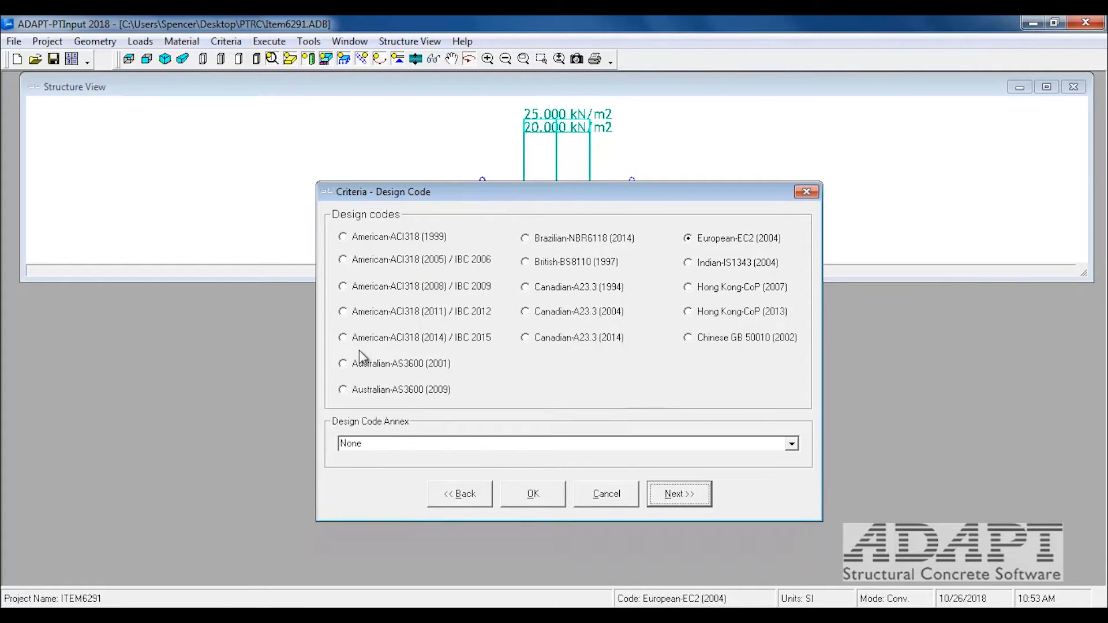
left_click(344, 339)
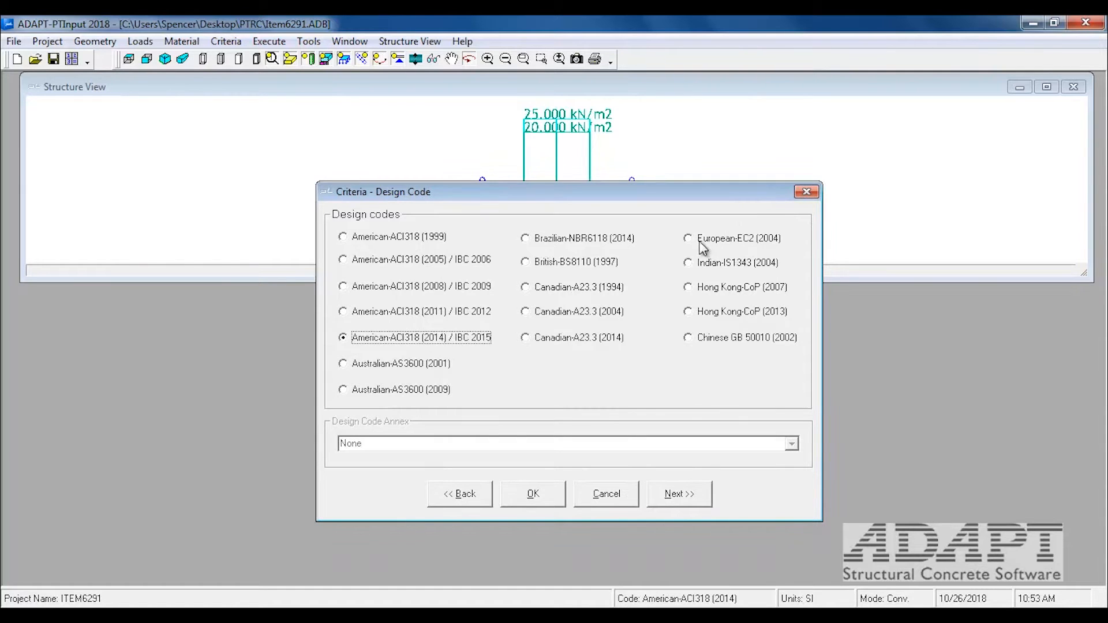
- Include the transverse beam and support segments in the calculation of minimum reinforcement in the design settings
left_click(684, 494)
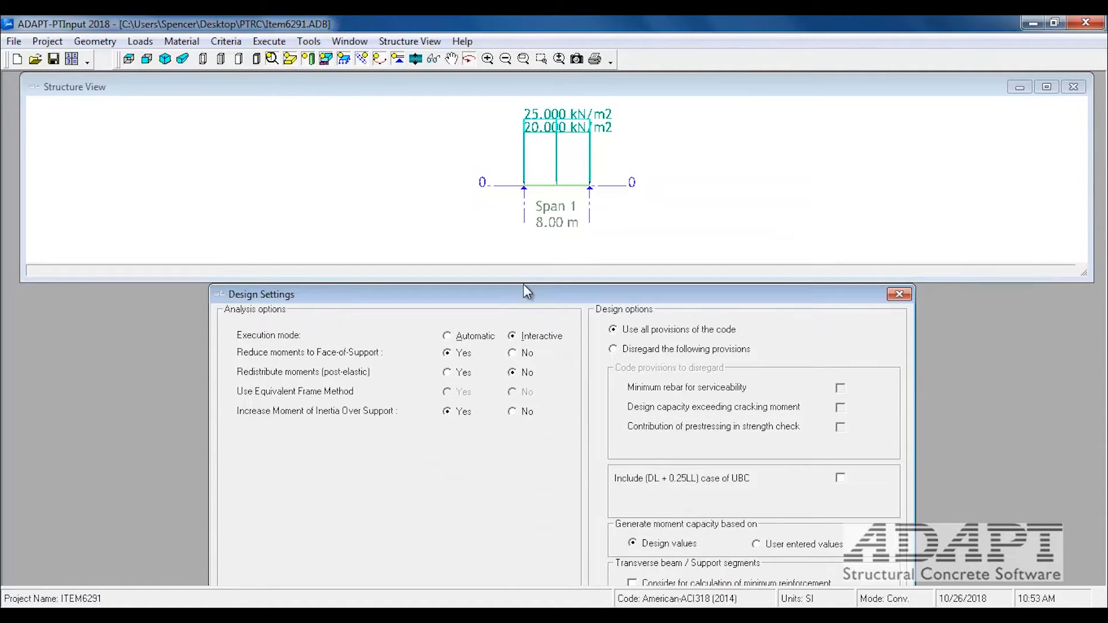
left_click_drag(521, 292, 520, 193)
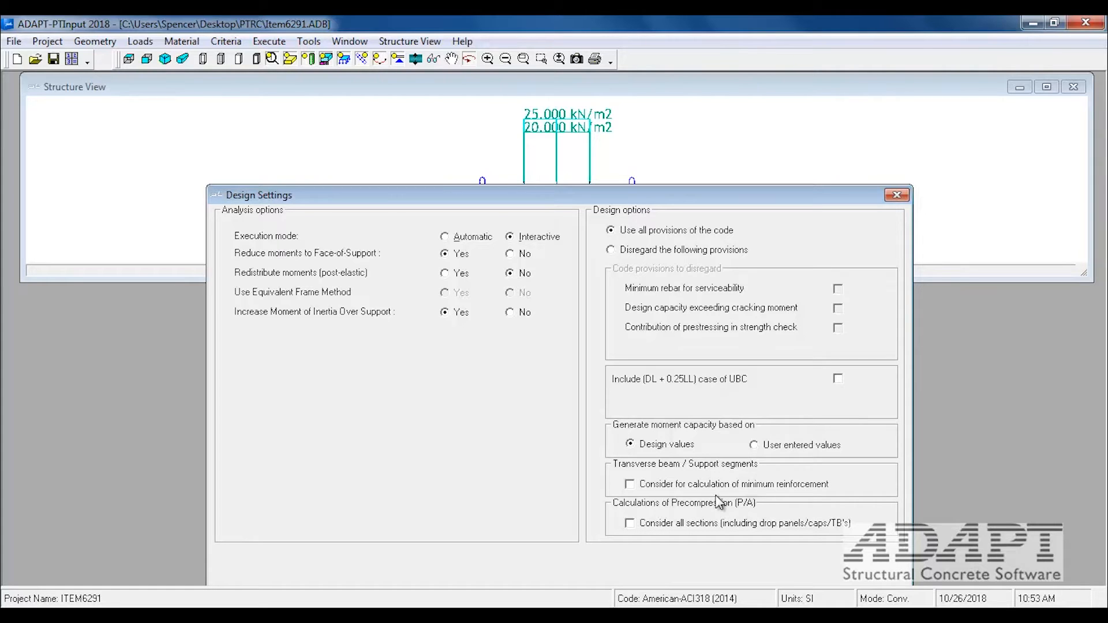
left_click(629, 484)
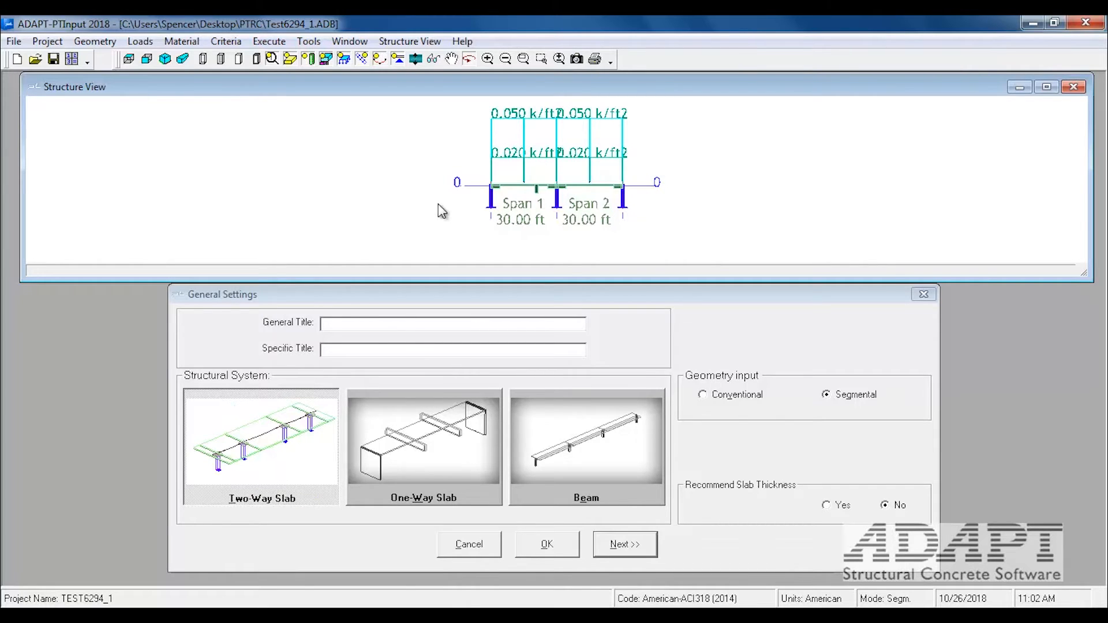
- Examine the slab, drop panels, transverse beam and columns of the two-span Test6294_1 model from several angles
left_click_drag(553, 173, 647, 179)
scroll(524, 205, "up", 5)
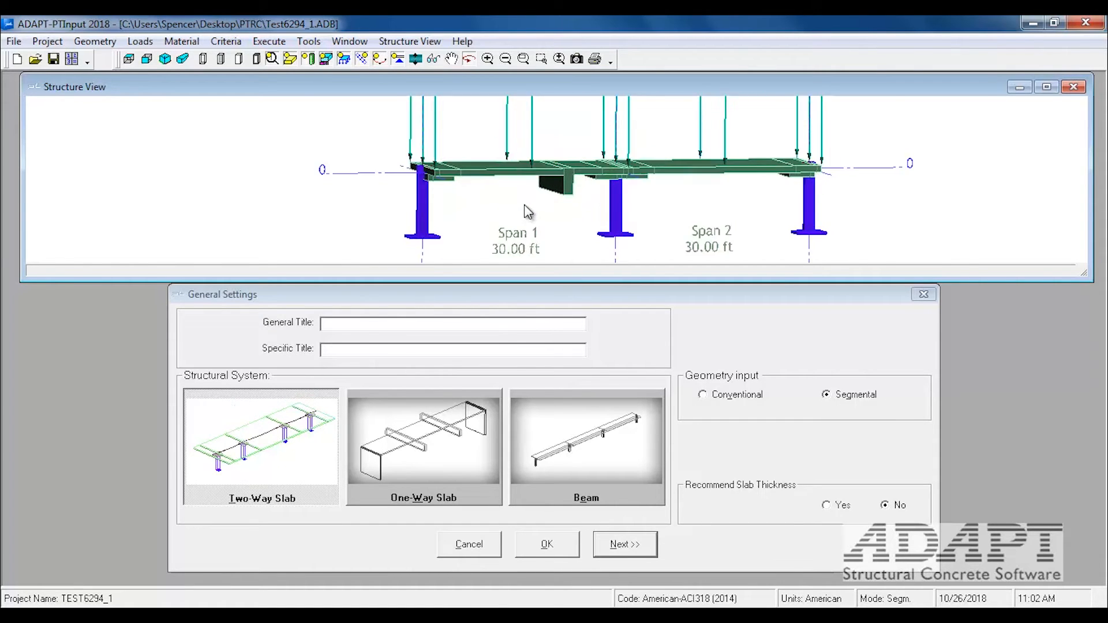
scroll(518, 200, "down", 1)
scroll(448, 176, "up", 3)
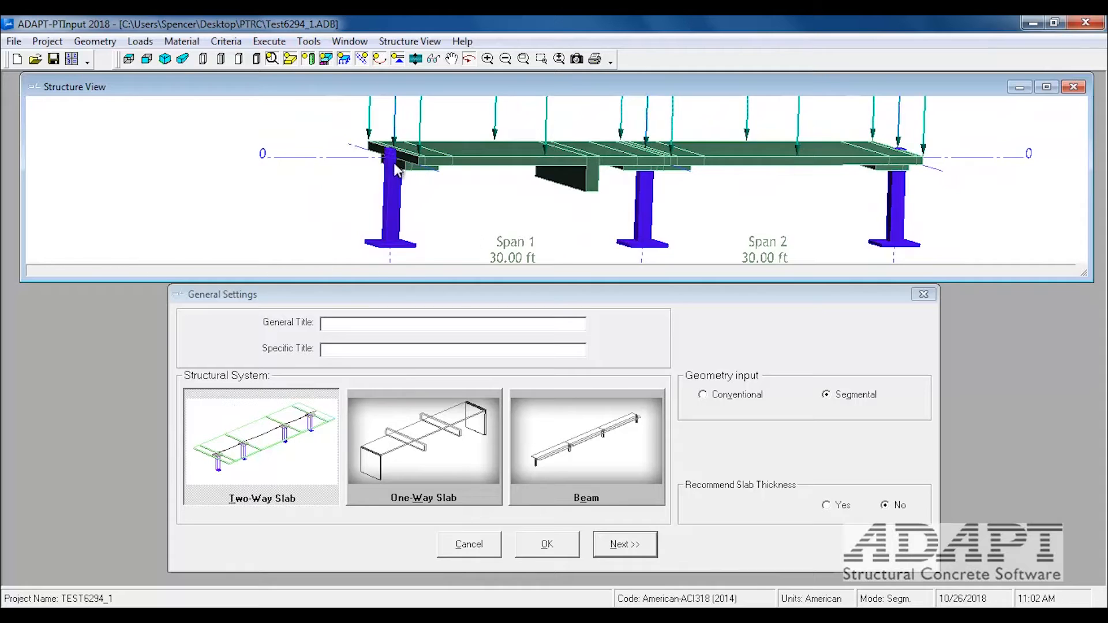
scroll(478, 185, "down", 4)
left_click_drag(539, 185, 463, 170)
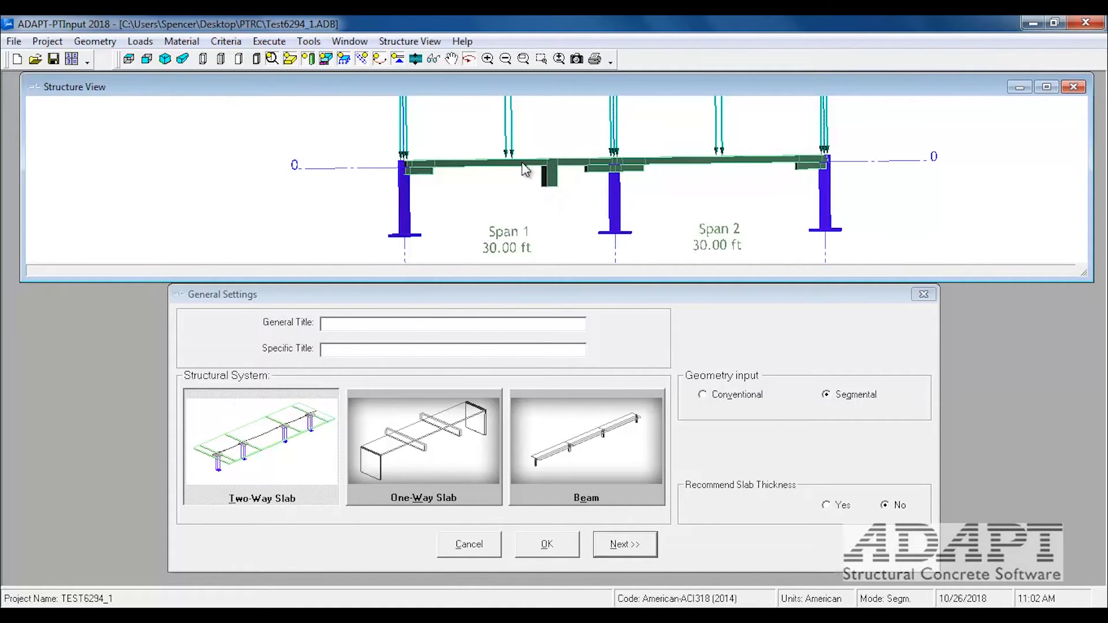
left_click_drag(583, 187, 586, 159)
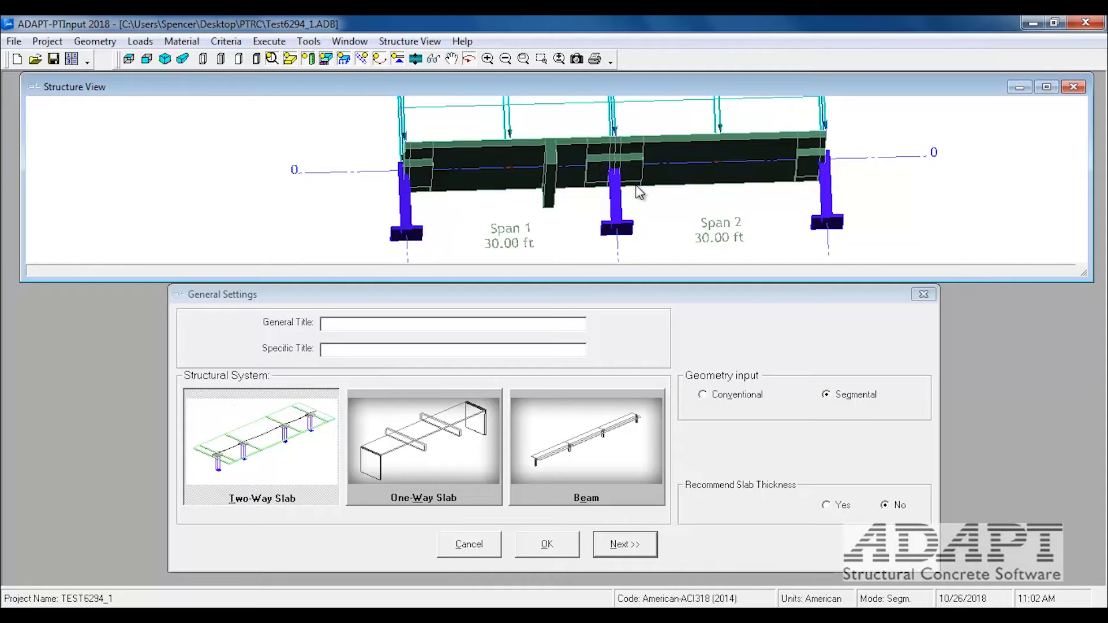
left_click_drag(812, 160, 424, 172)
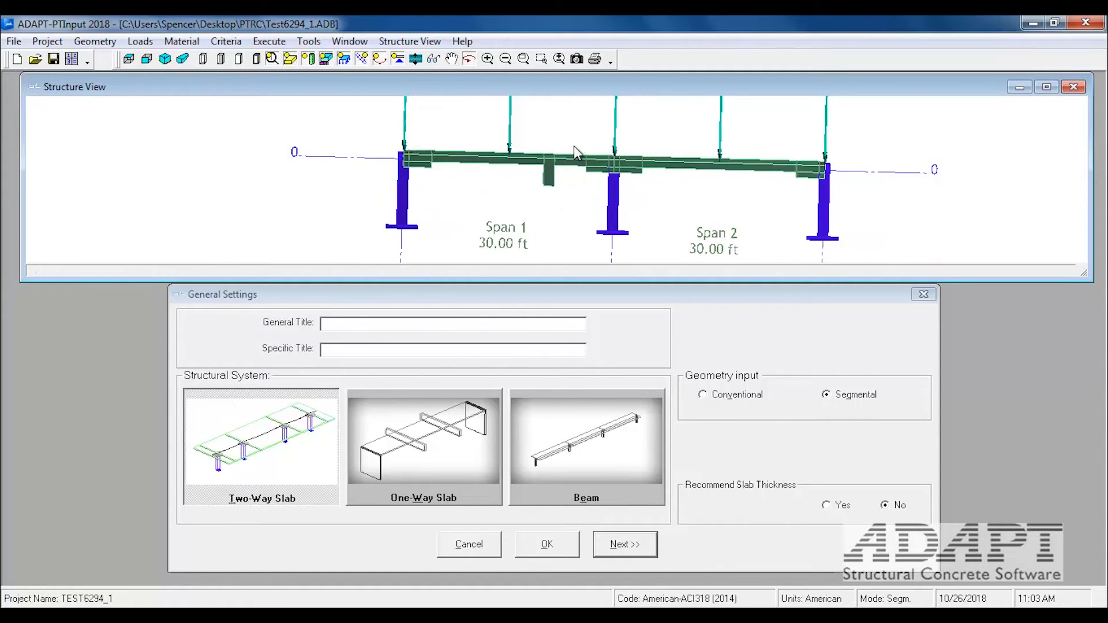
left_click_drag(603, 147, 525, 176)
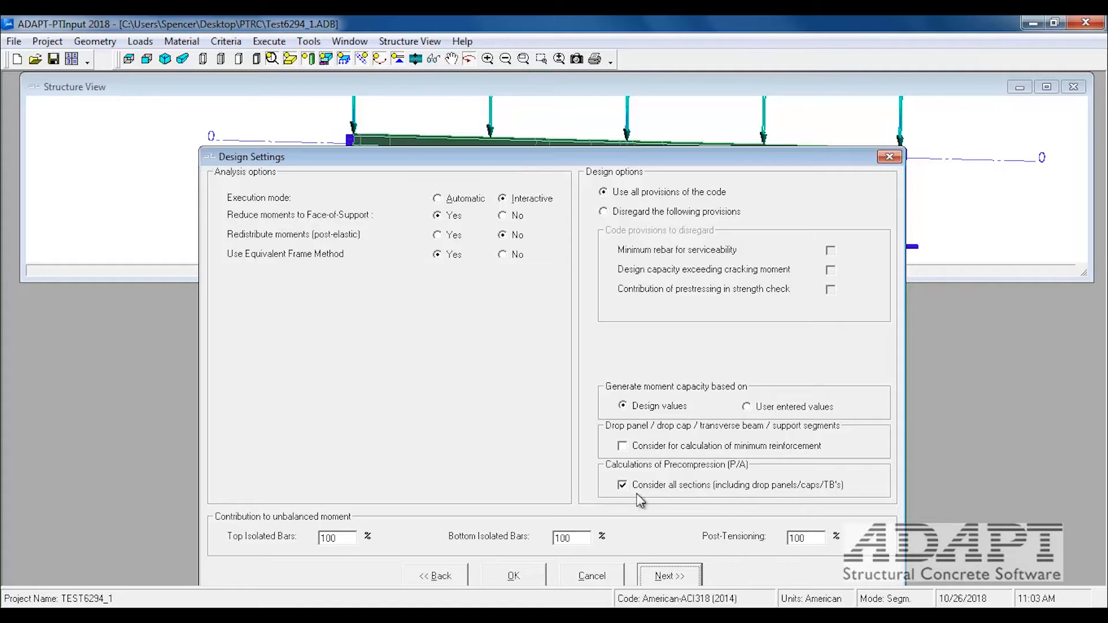
- Review the precompression option in the design settings and the segment geometry of Span 1, leaving the segment table without changes
mouse_move(537, 160)
left_mouse_down()
mouse_move(541, 188)
mouse_move(541, 153)
left_mouse_up()
left_click(678, 571)
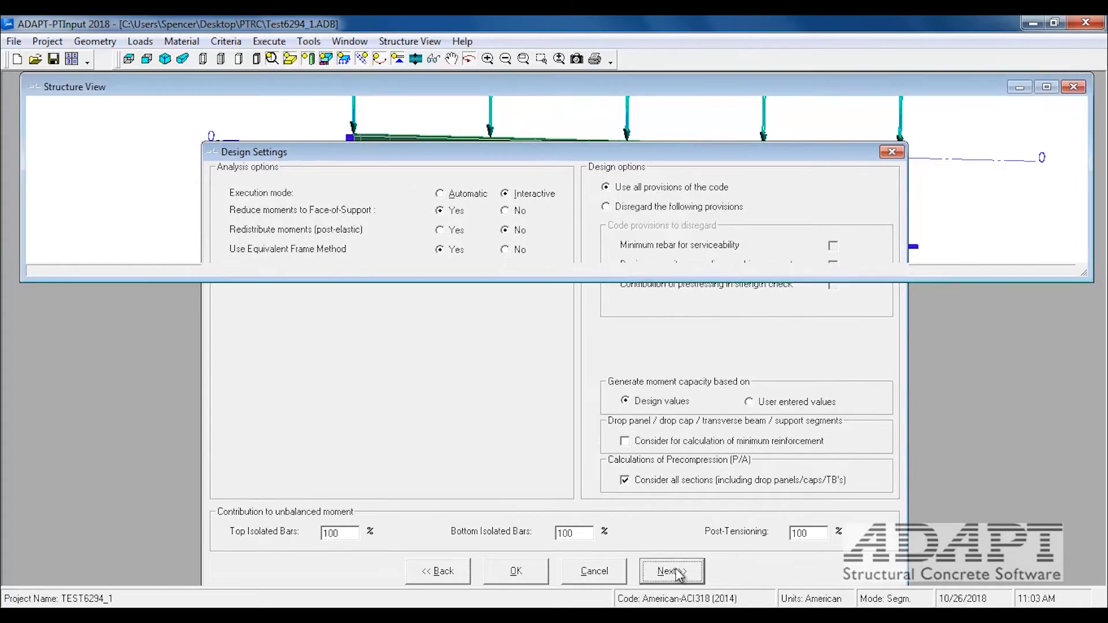
left_click(354, 494)
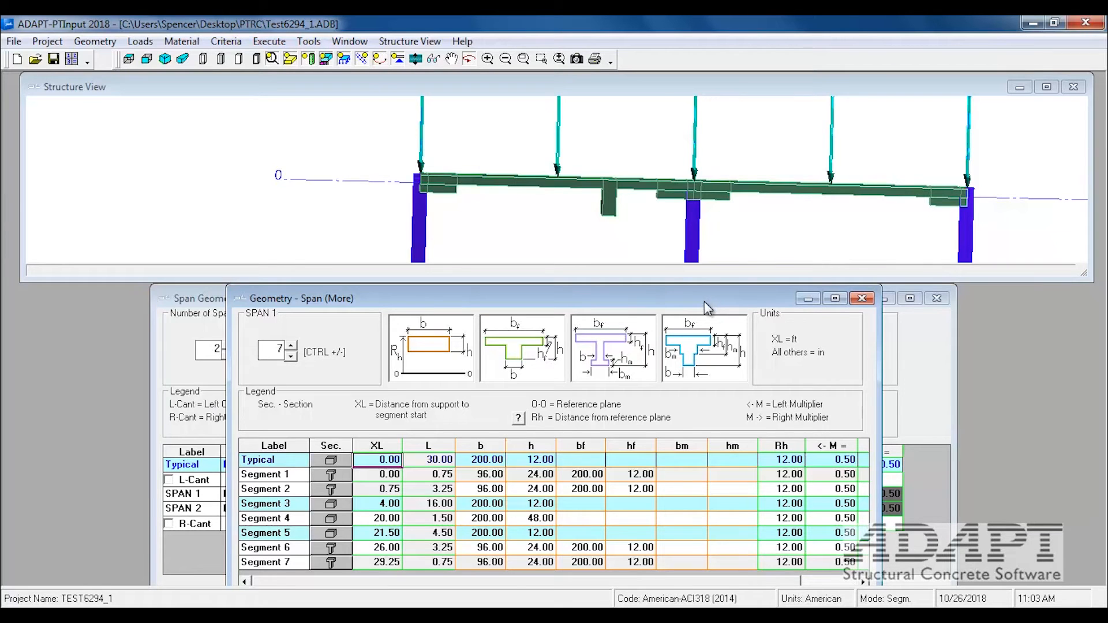
left_click_drag(707, 309, 678, 198)
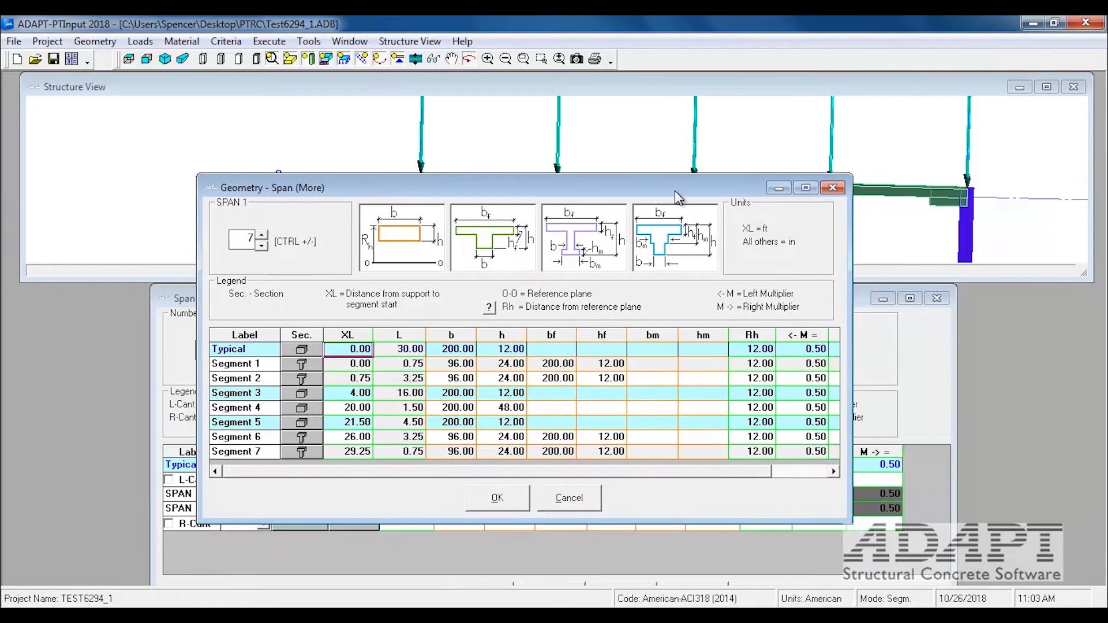
left_click(834, 189)
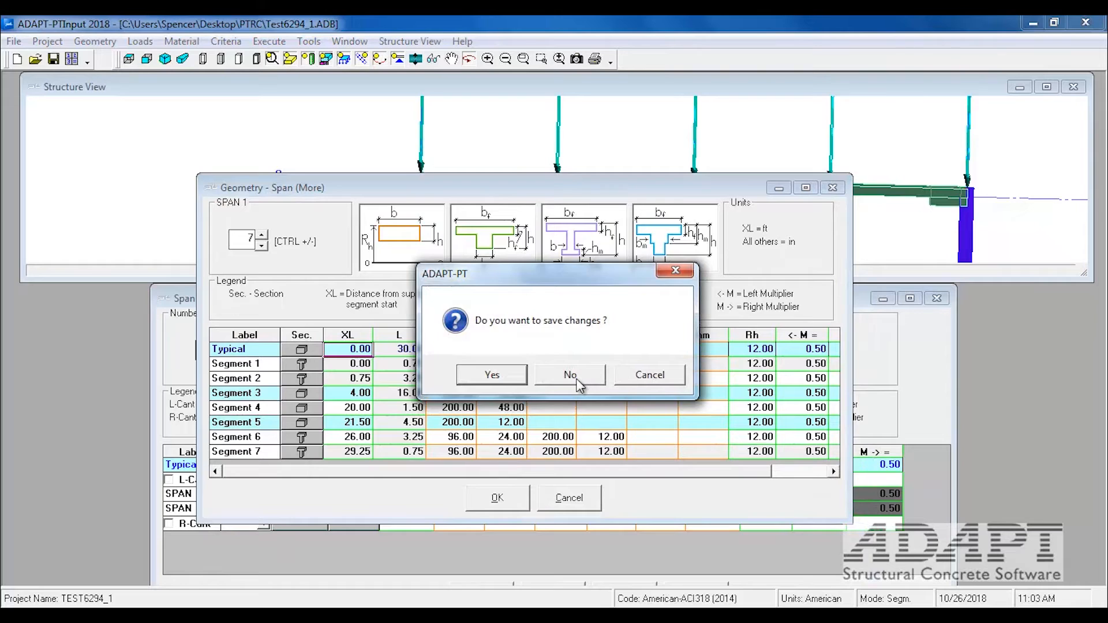
left_click(649, 375)
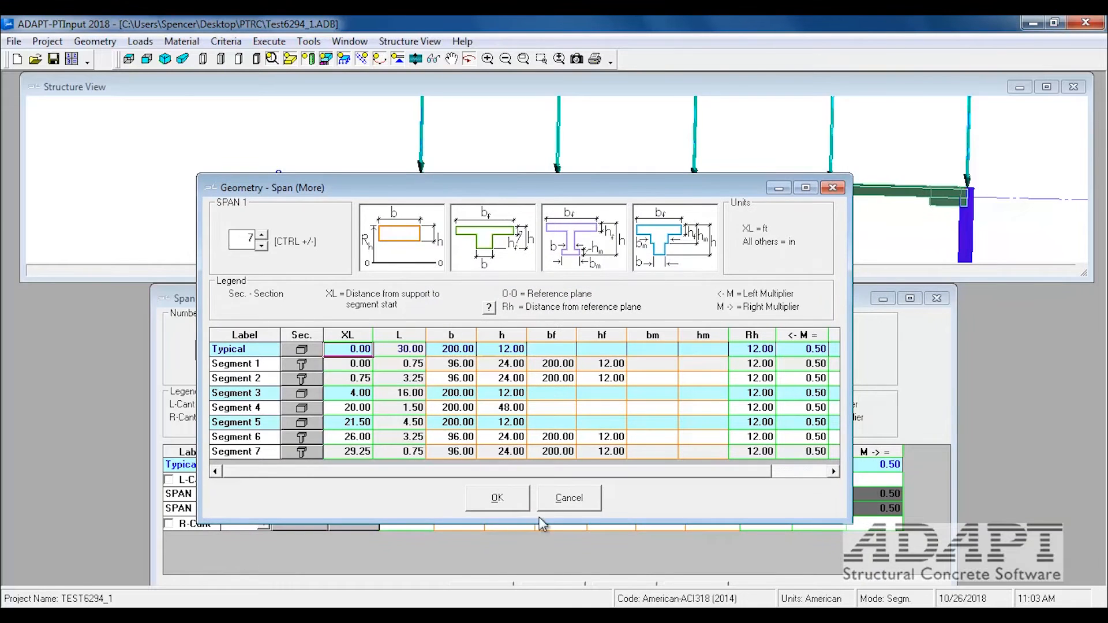
left_click(568, 498)
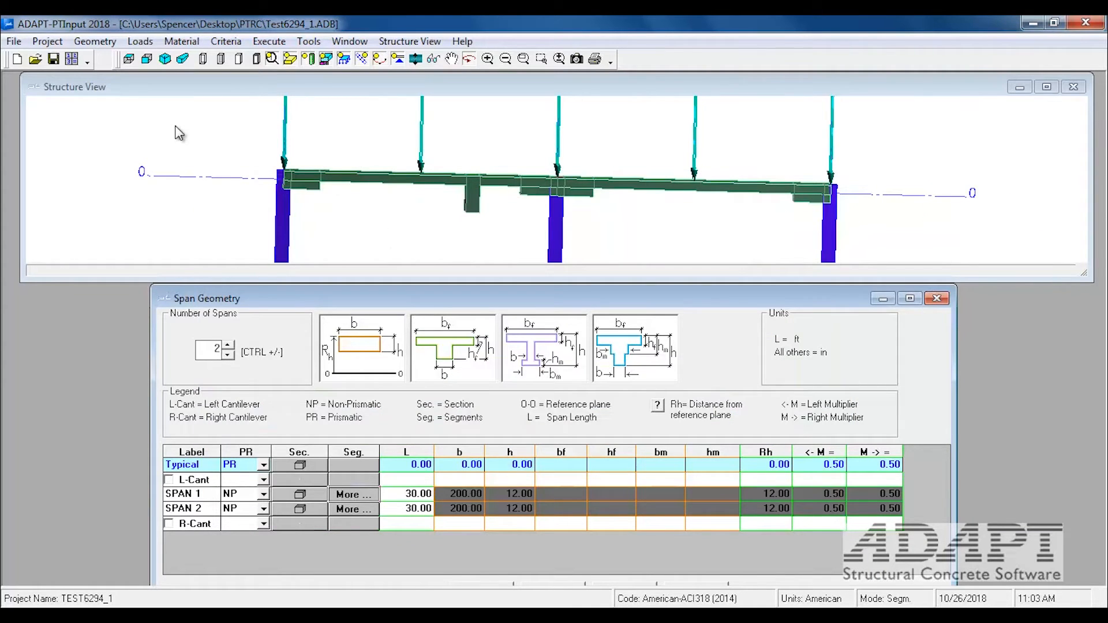
- Review the recommended post-tensioning values for precompression, balanced dead load and tendon spacing, and continue to the calculation options
left_click(191, 42)
mouse_move(220, 45)
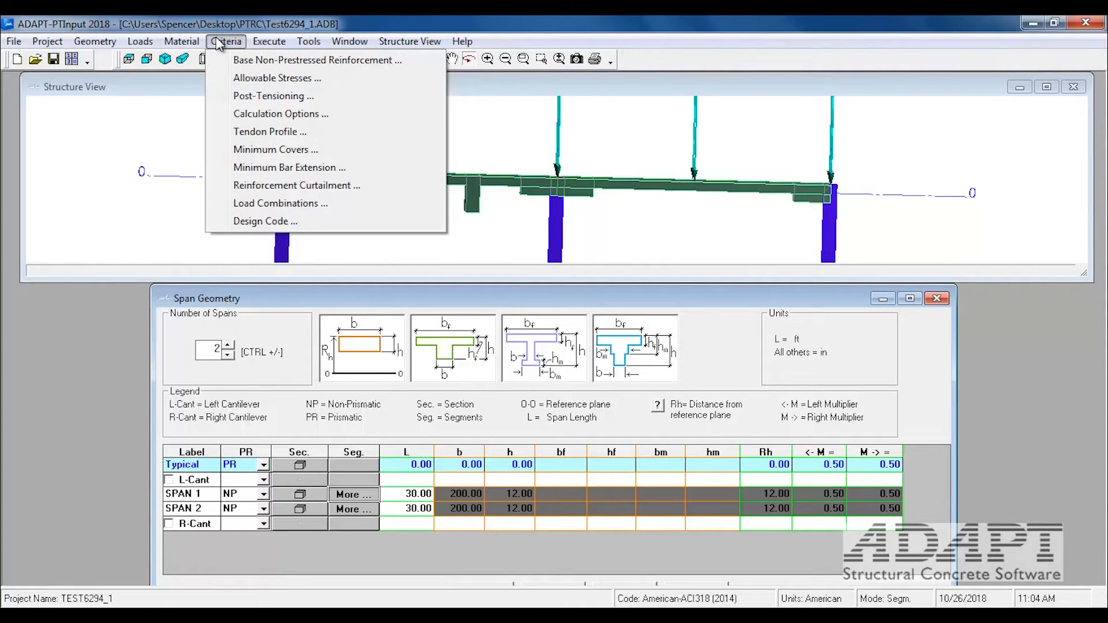
left_click(237, 95)
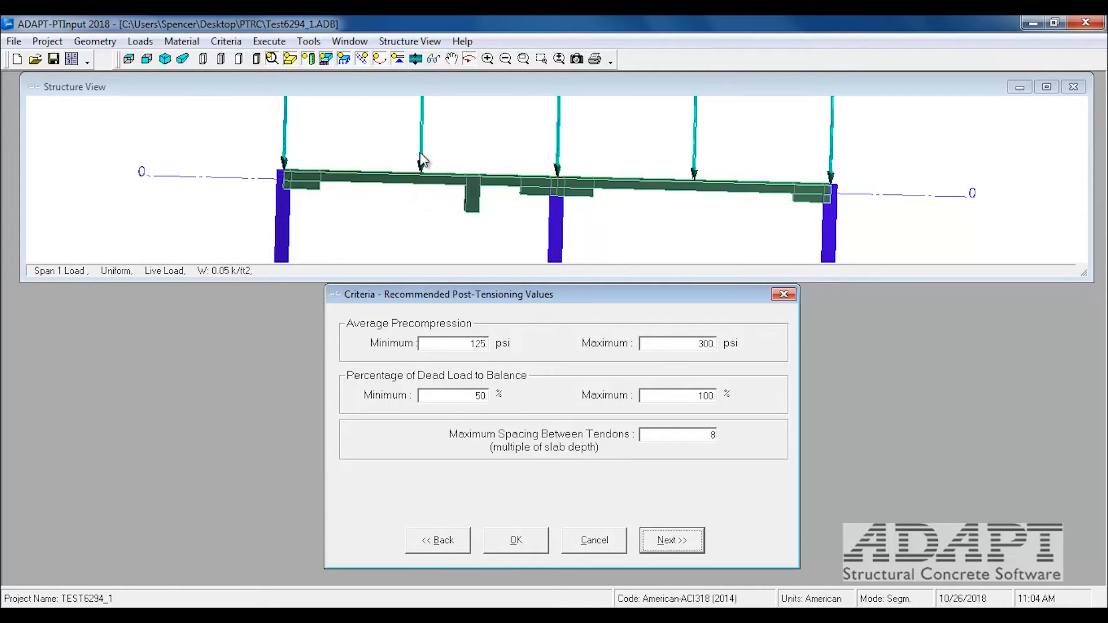
left_click(666, 540)
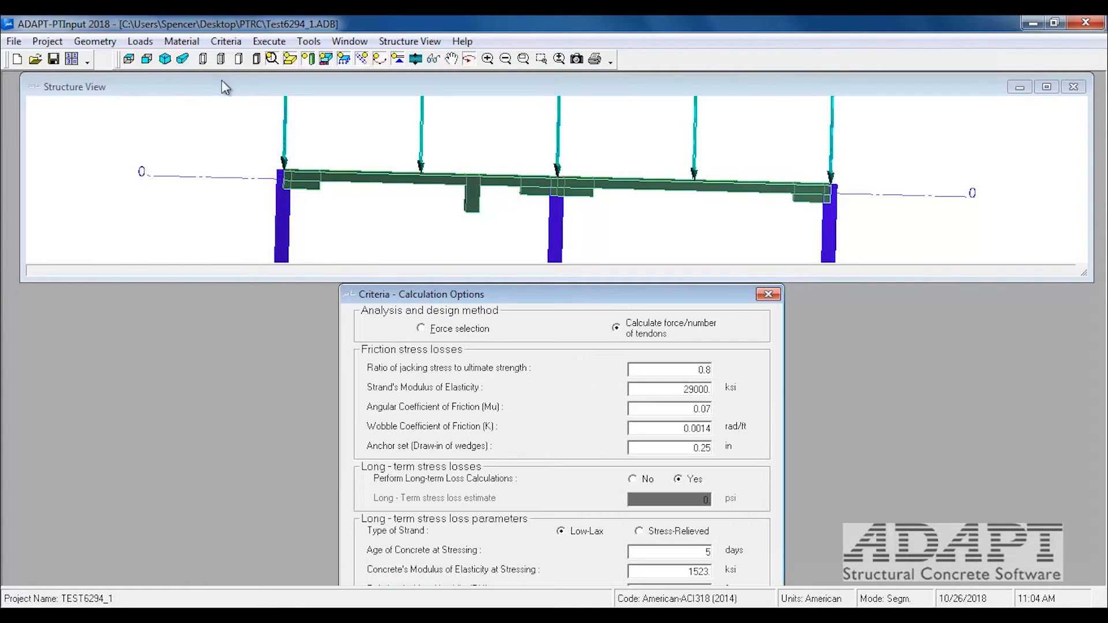
- Run the analysis of the two-span model and bring its PT Recycling results fully into view
left_click(72, 60)
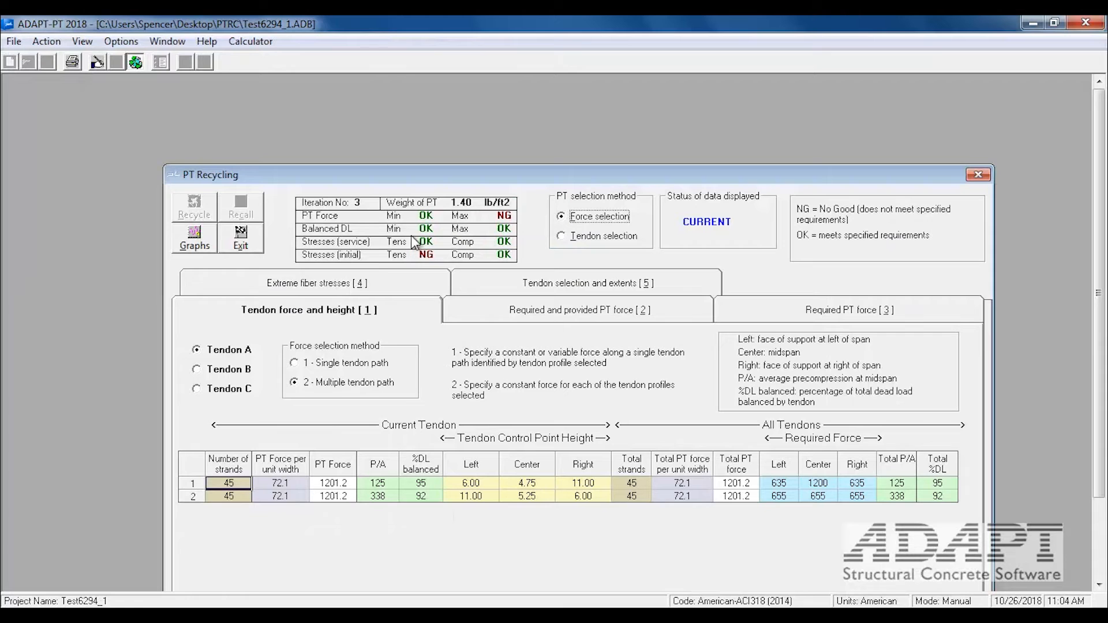
left_click_drag(438, 181, 413, 98)
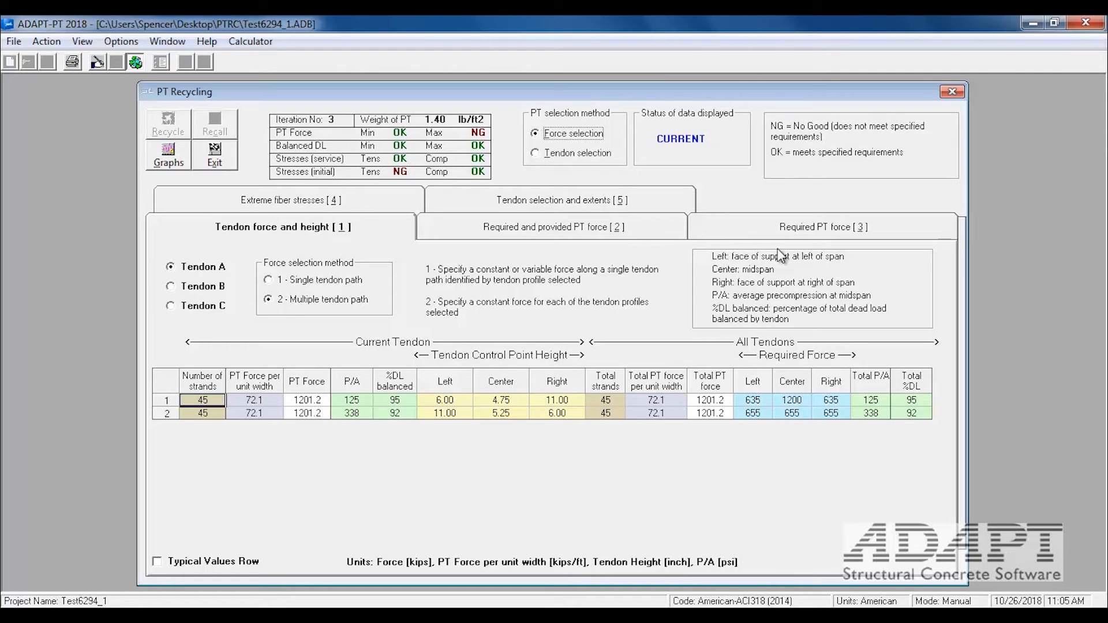
- Examine the required PT forces of both spans, including the governing precompression and balanced dead load requirements, and close PT Recycling
left_click(802, 229)
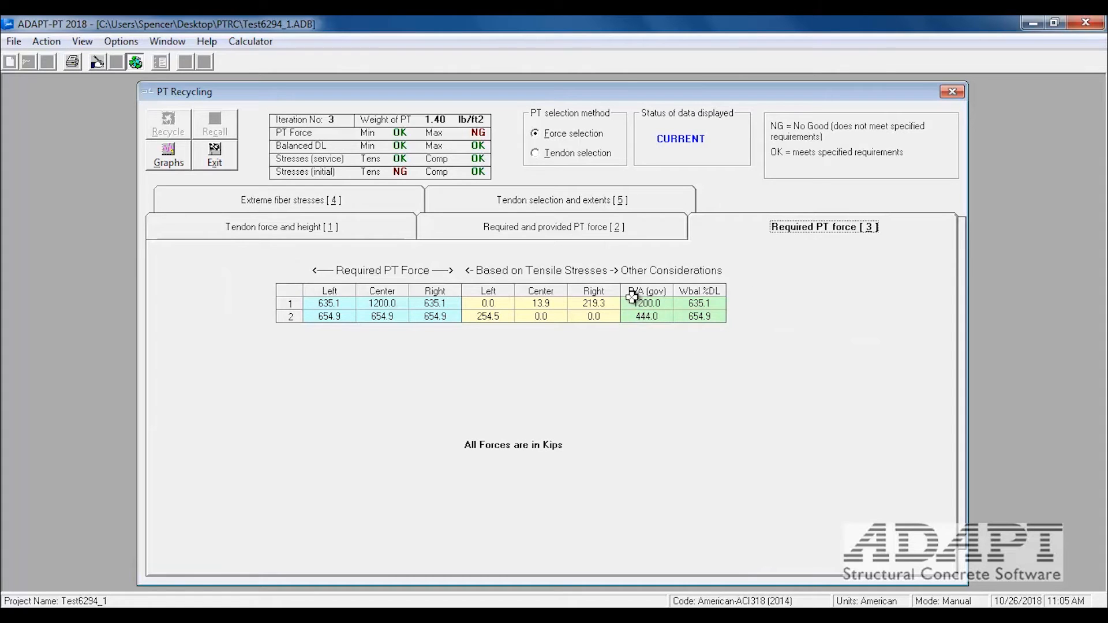
left_click(634, 316)
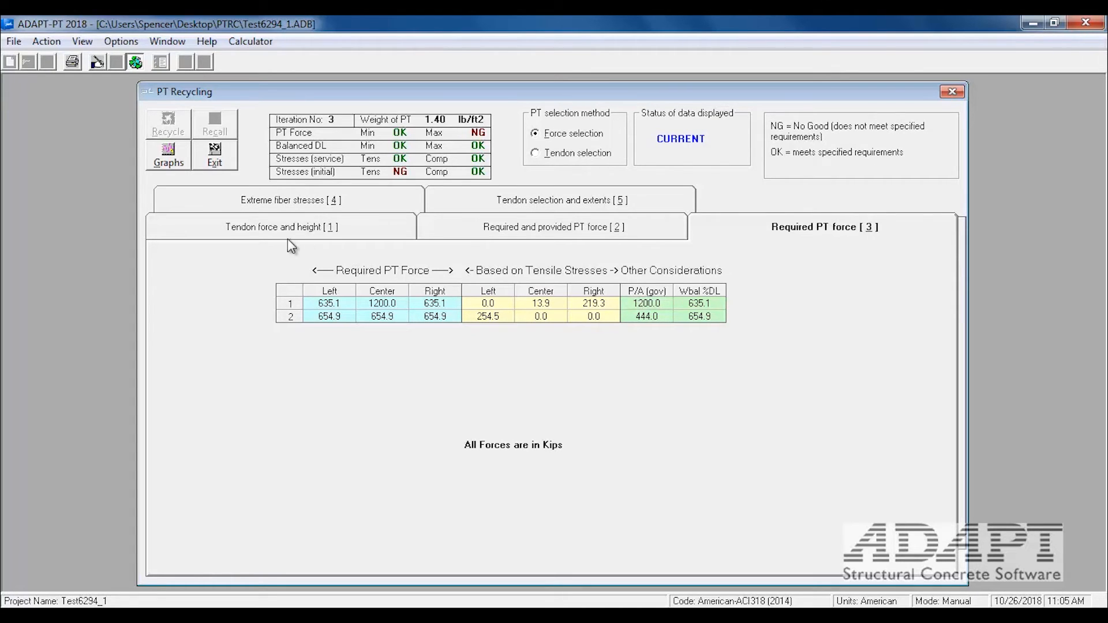
left_click(215, 162)
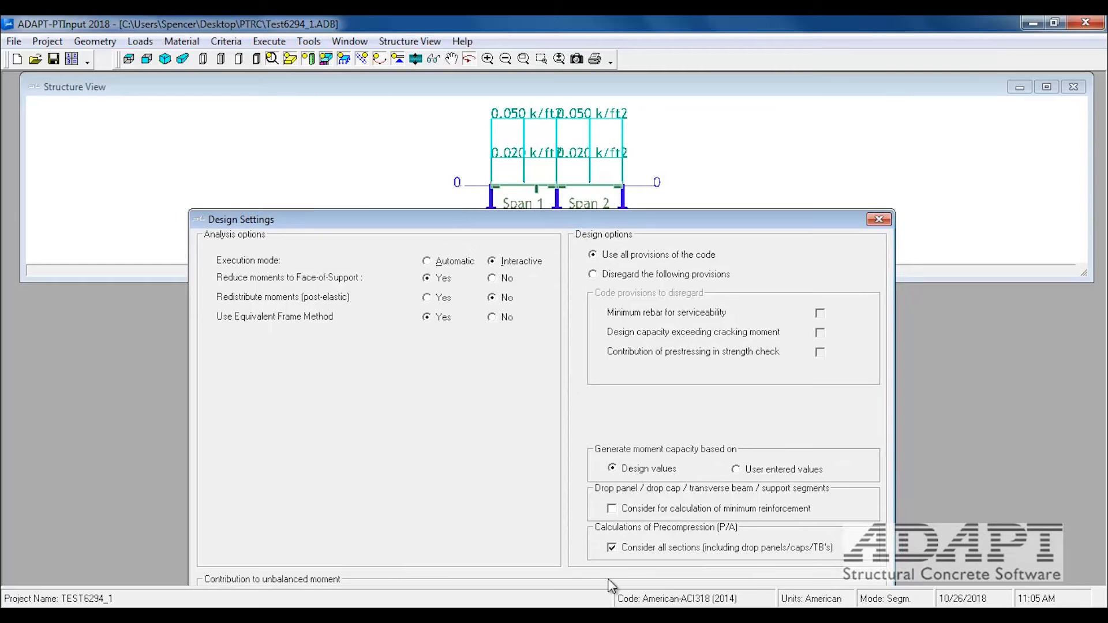
- Exclude drop panels, caps and transverse beams from the precompression (P/A) calculations in the design settings, and continue to the following settings
left_click(611, 551)
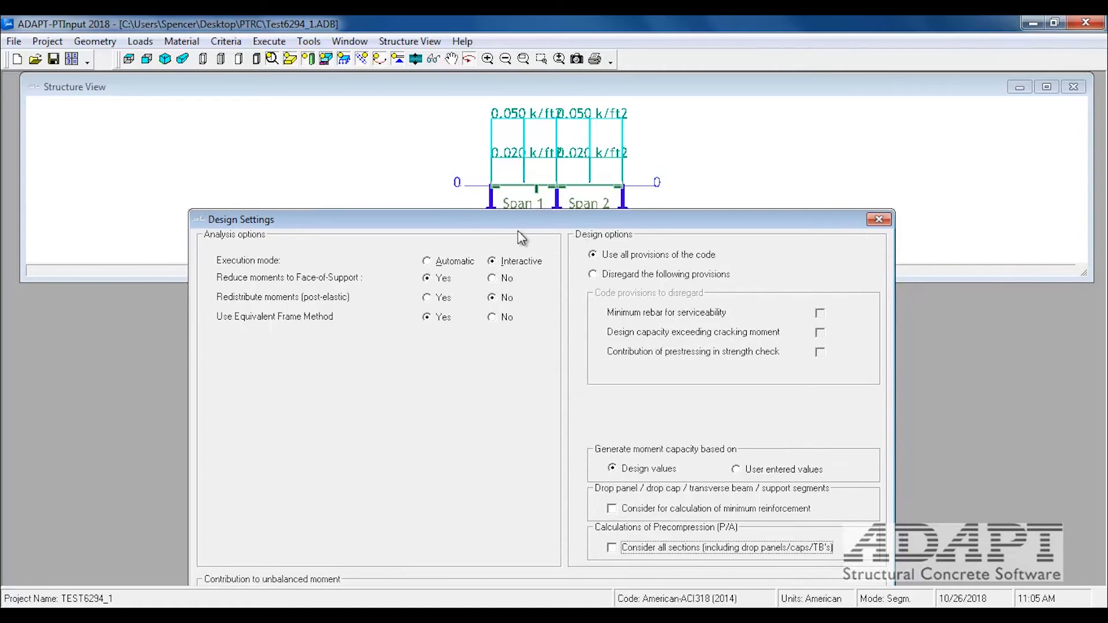
left_click_drag(526, 220, 525, 197)
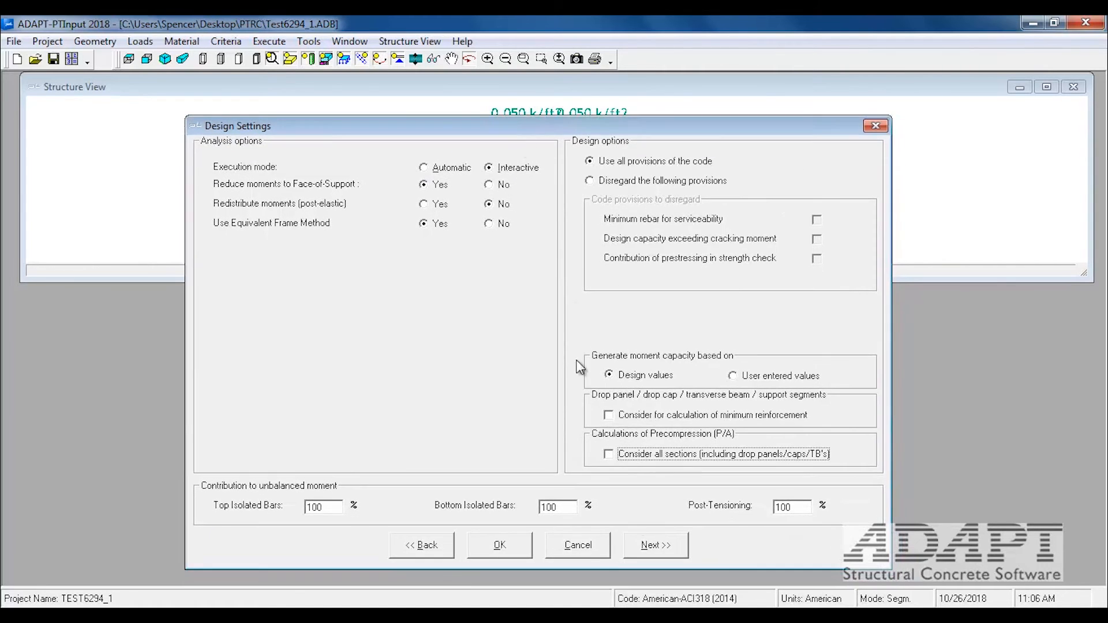
left_click(651, 544)
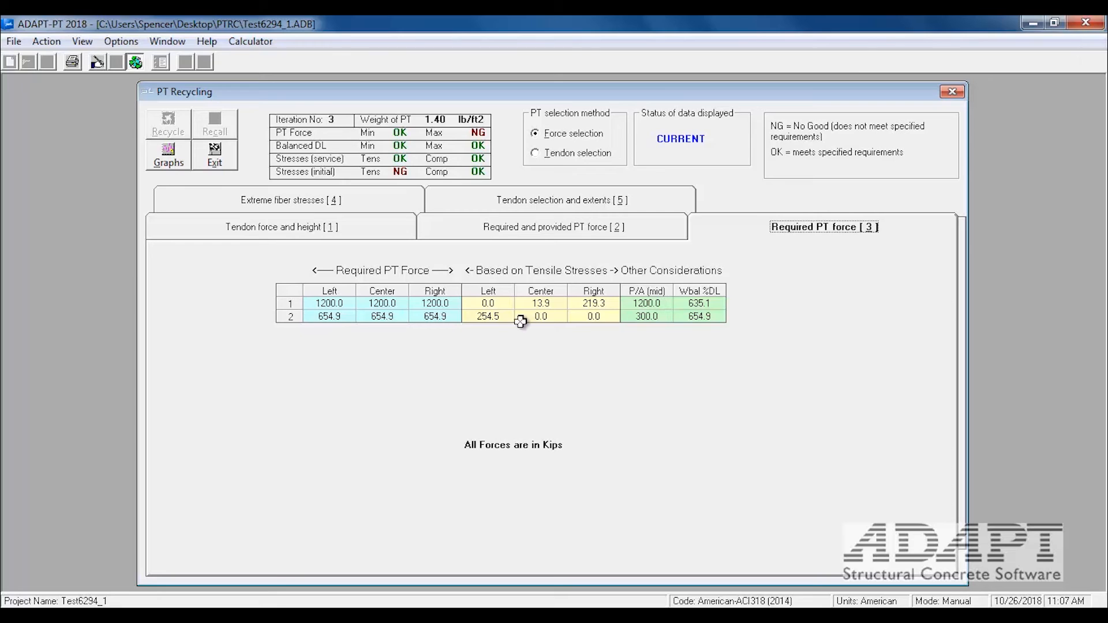
- Return from the PT Recycling results to the model input and open the span geometry table
left_click(214, 157)
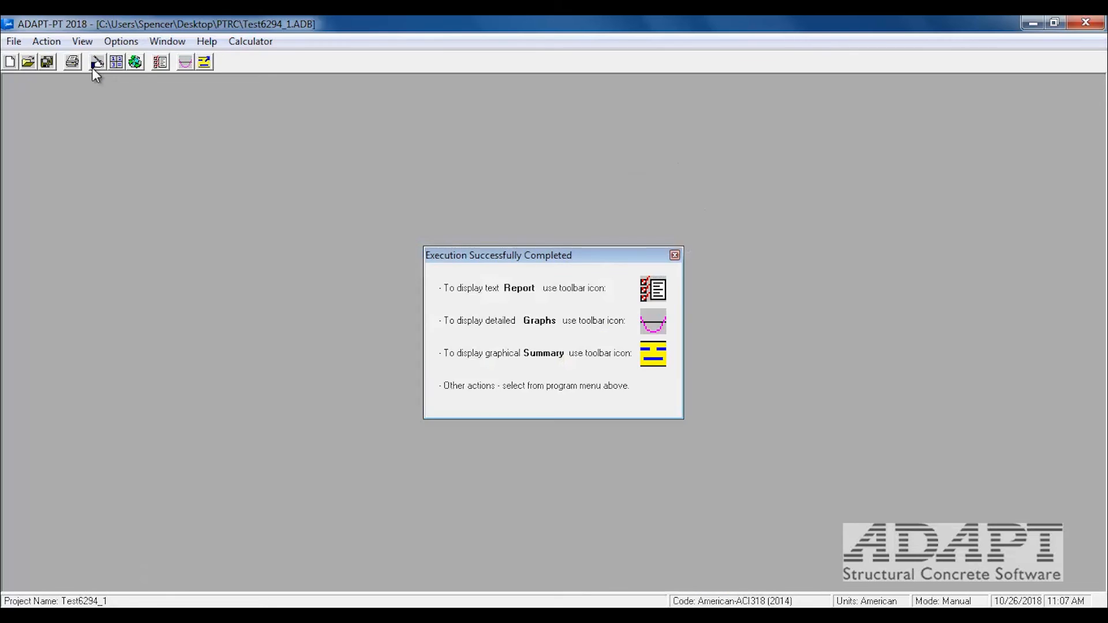
left_click(97, 62)
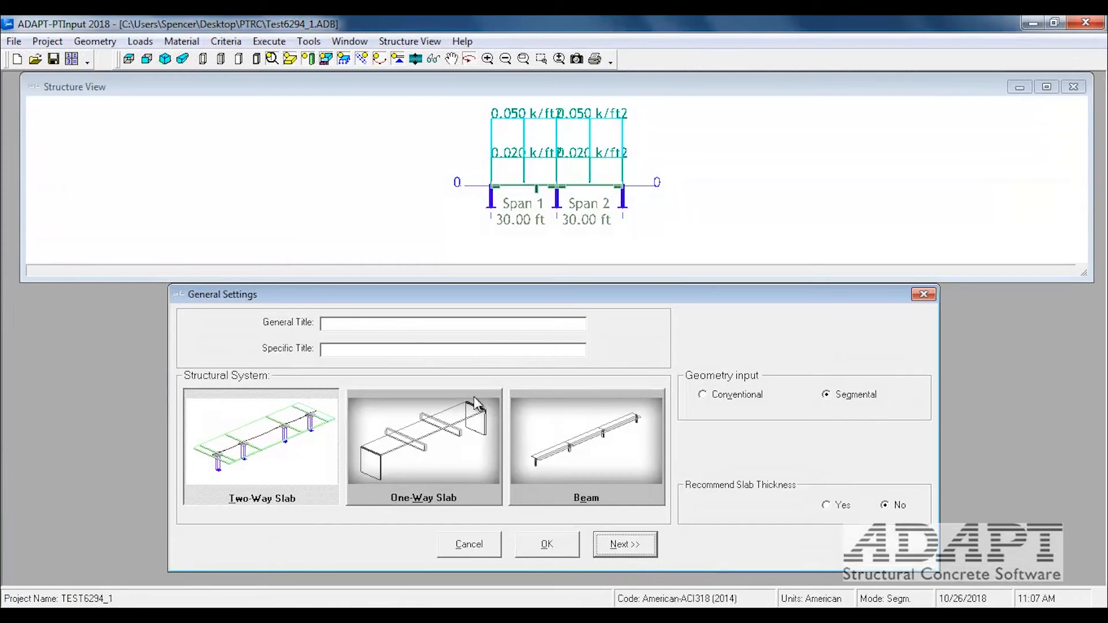
left_click(95, 40)
left_click(115, 60)
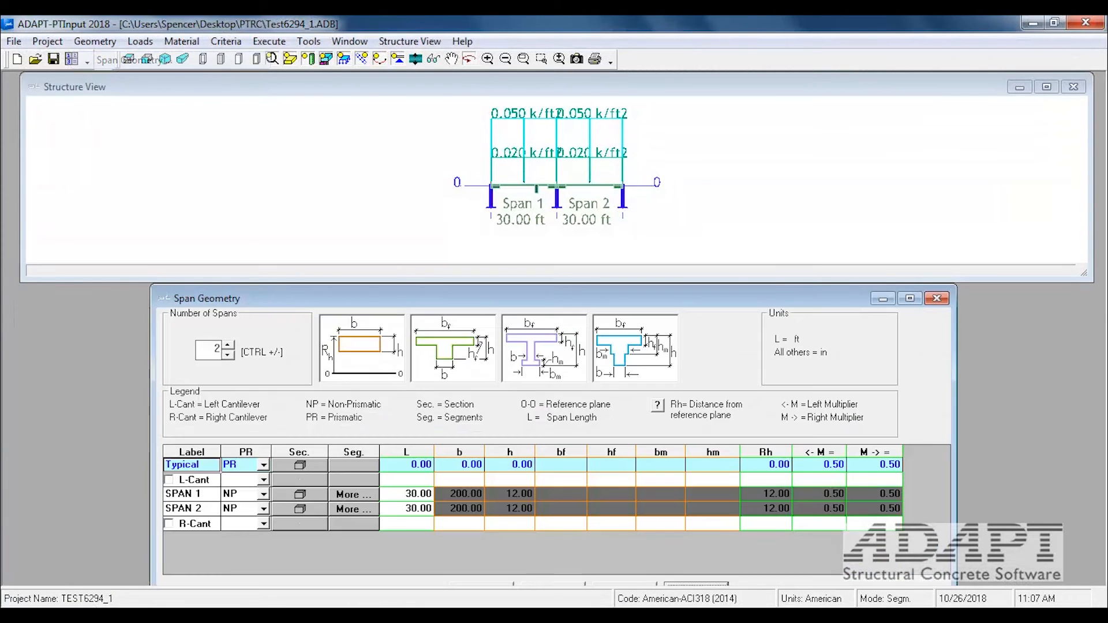